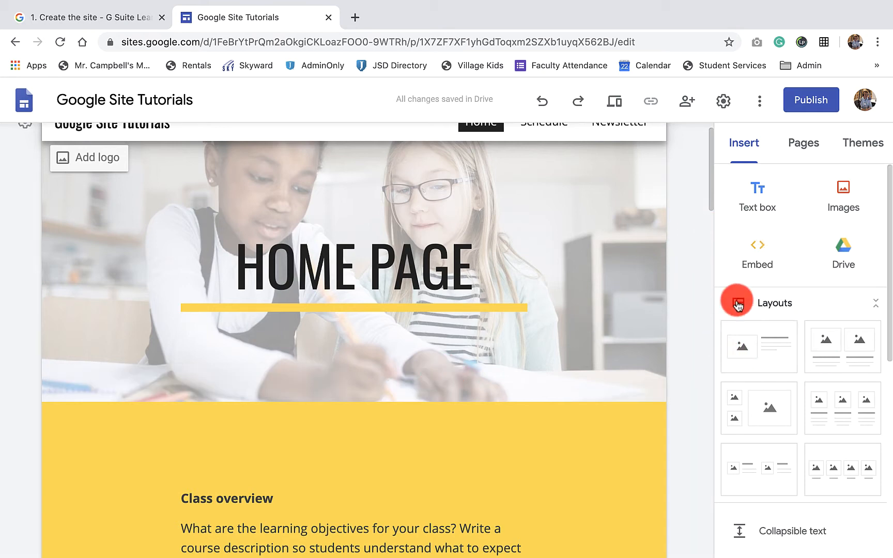
# - Examine the available section layouts, collapsing and re-expanding the Layouts list
pyautogui.scroll(-2, 827, 363)
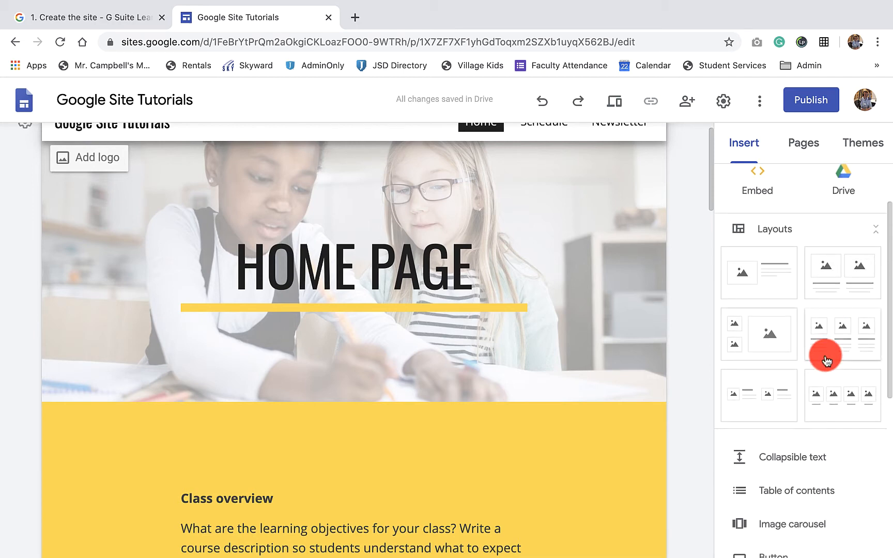
pyautogui.scroll(1, 825, 360)
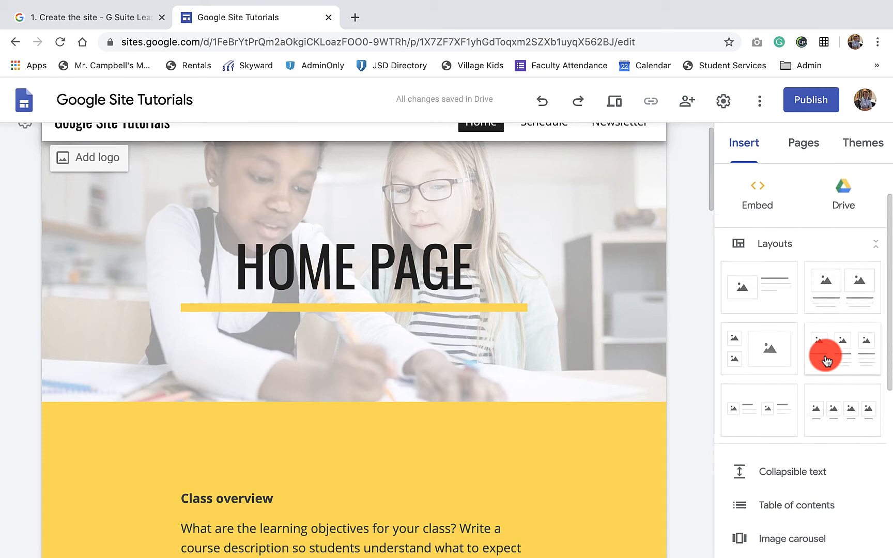
pyautogui.scroll(1, 618, 335)
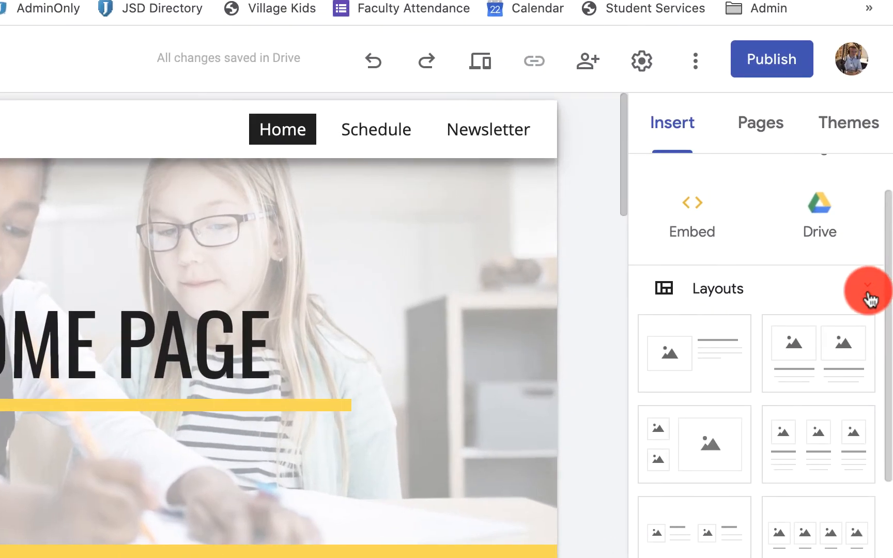
pyautogui.click(876, 257)
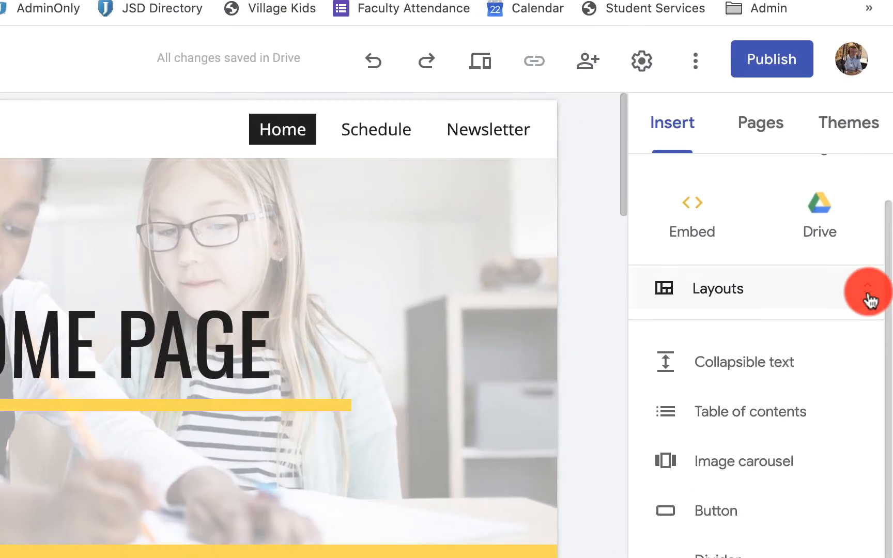
pyautogui.click(870, 298)
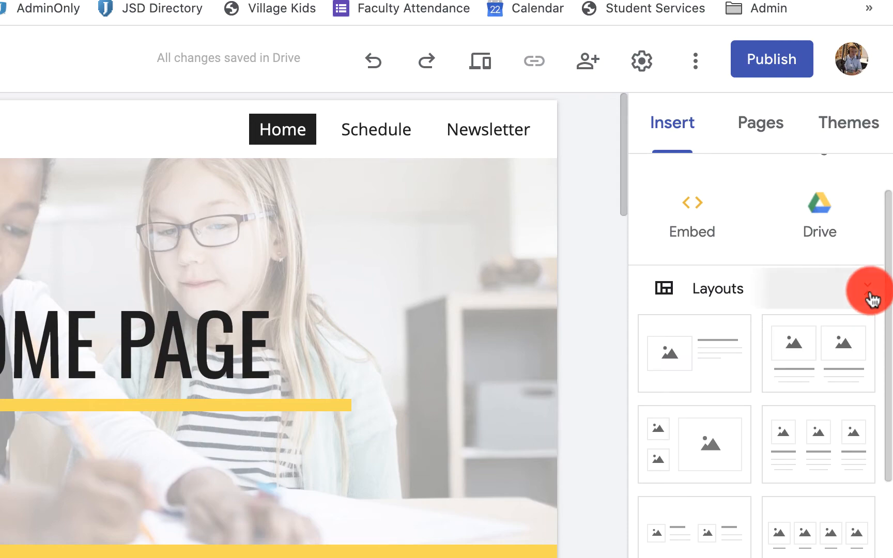
pyautogui.click(870, 298)
pyautogui.click(869, 299)
pyautogui.scroll(-2, 755, 422)
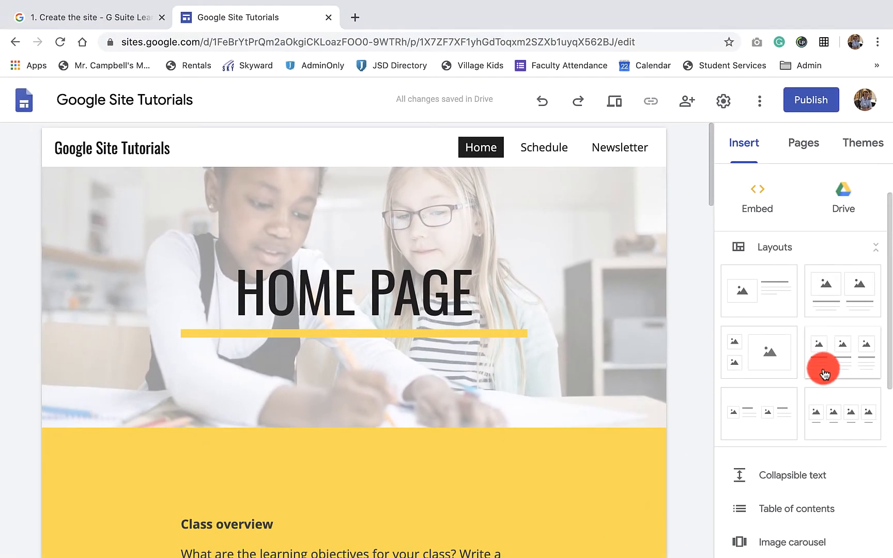
pyautogui.scroll(-2, 553, 344)
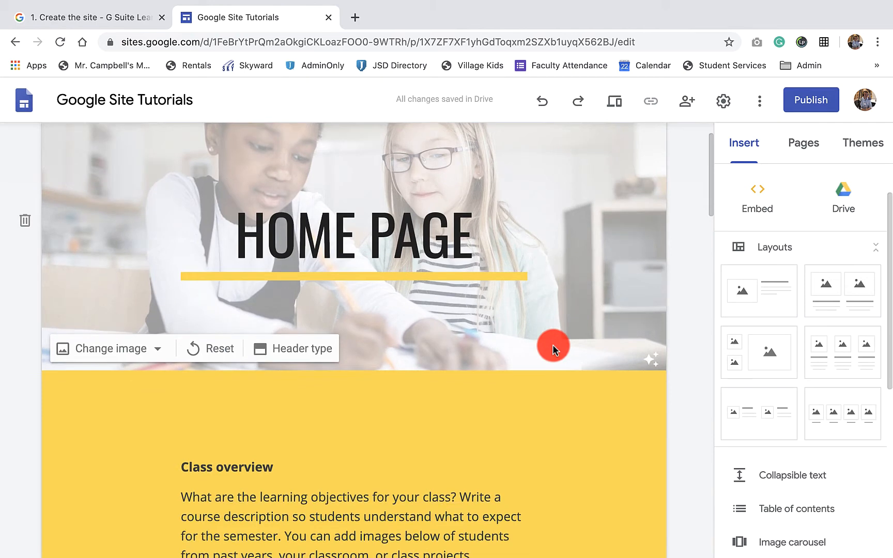
# - Add two sections to the home page using the layout of three images with text beneath
pyautogui.click(834, 357)
pyautogui.scroll(3, 543, 374)
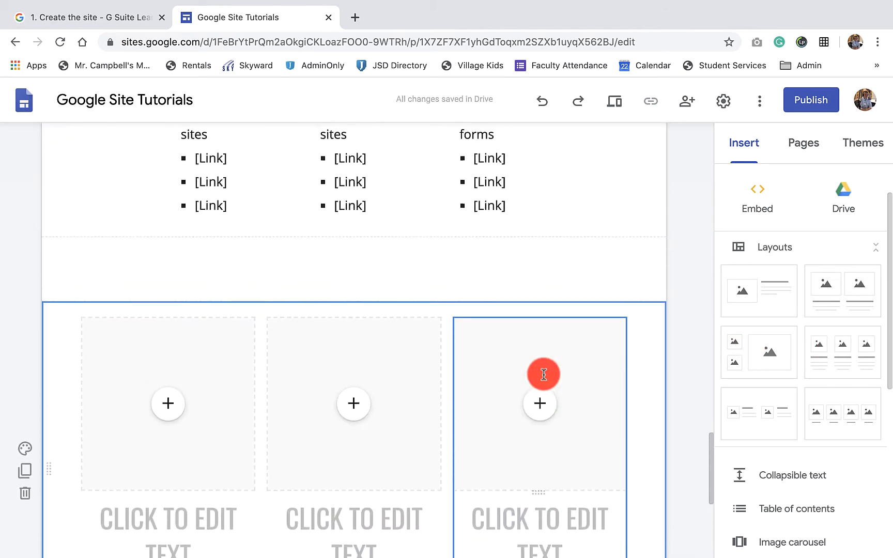
pyautogui.scroll(2, 544, 374)
pyautogui.click(844, 356)
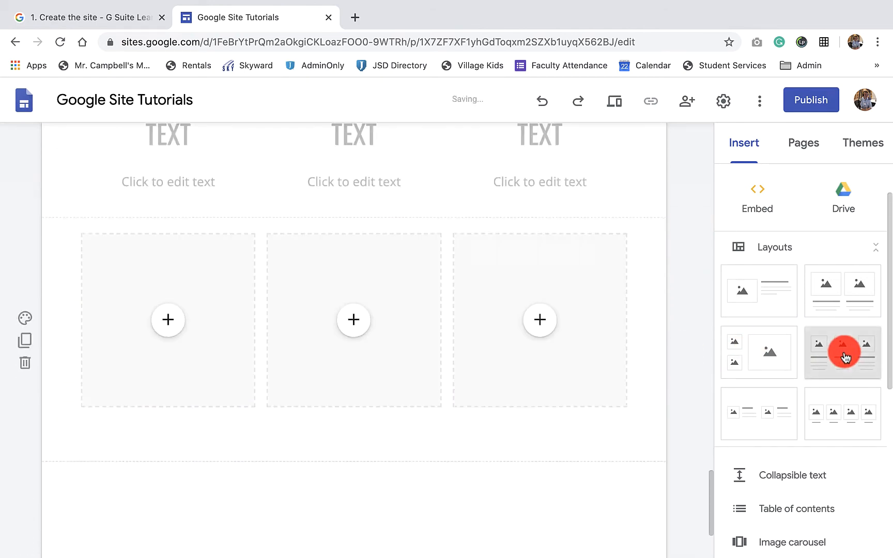
# - Add a section with the layout of two small stacked images beside one large image
pyautogui.scroll(10, 537, 329)
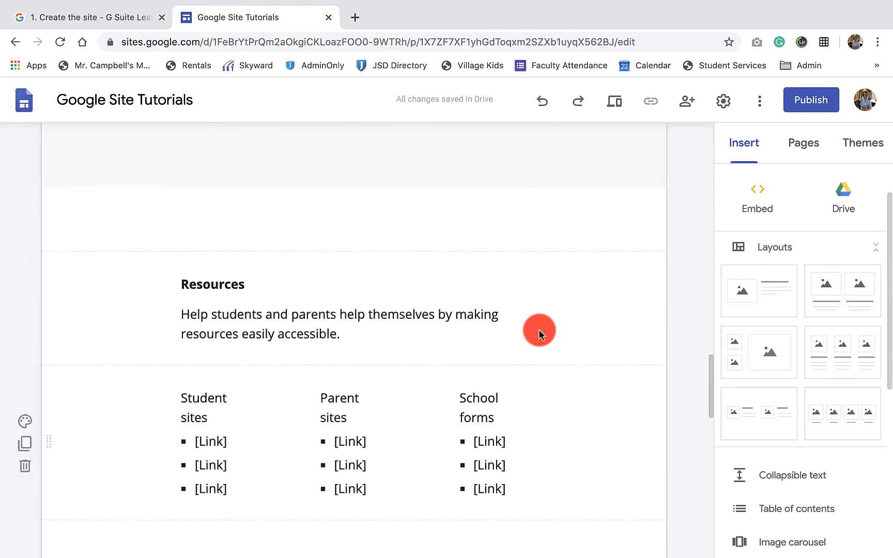
pyautogui.scroll(15, 538, 330)
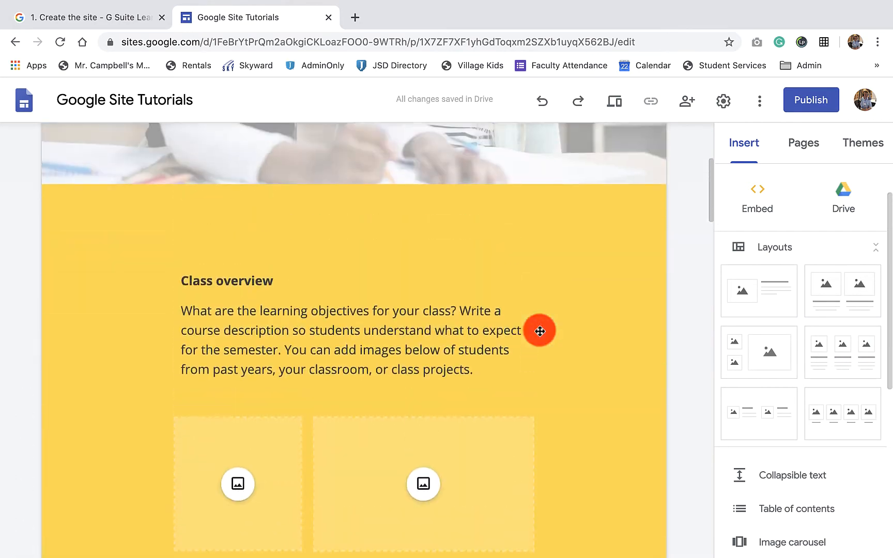
pyautogui.scroll(3, 539, 331)
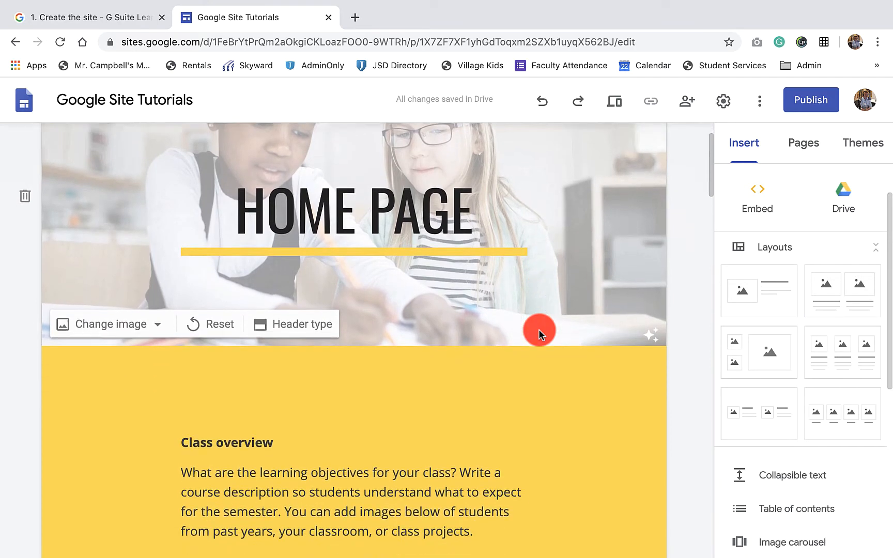
pyautogui.scroll(-5, 539, 329)
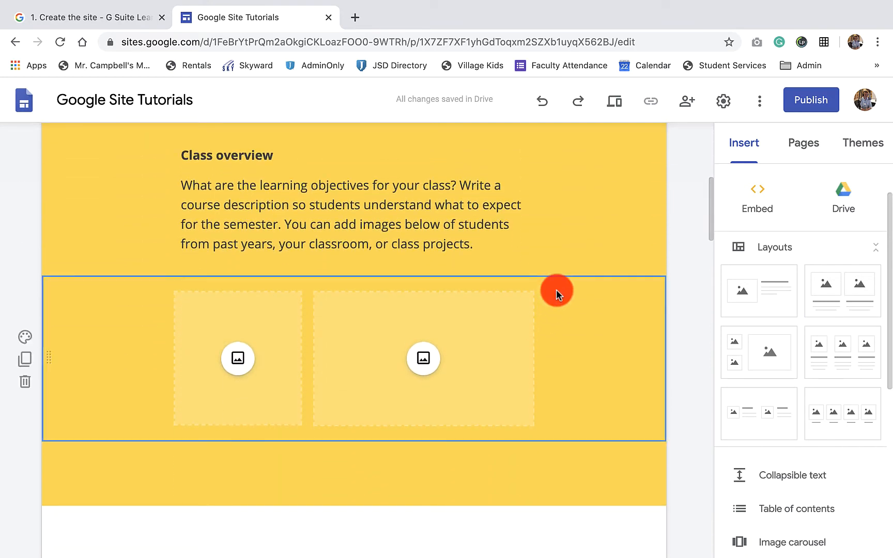
pyautogui.click(742, 345)
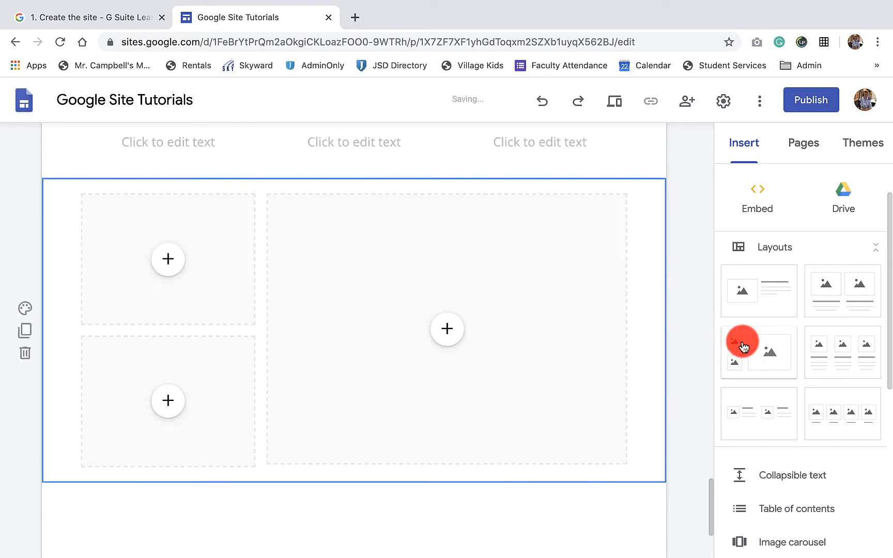
# - Add a second section with the same two-small-and-one-large image layout at the end of the page
pyautogui.scroll(5, 578, 333)
pyautogui.scroll(15, 578, 335)
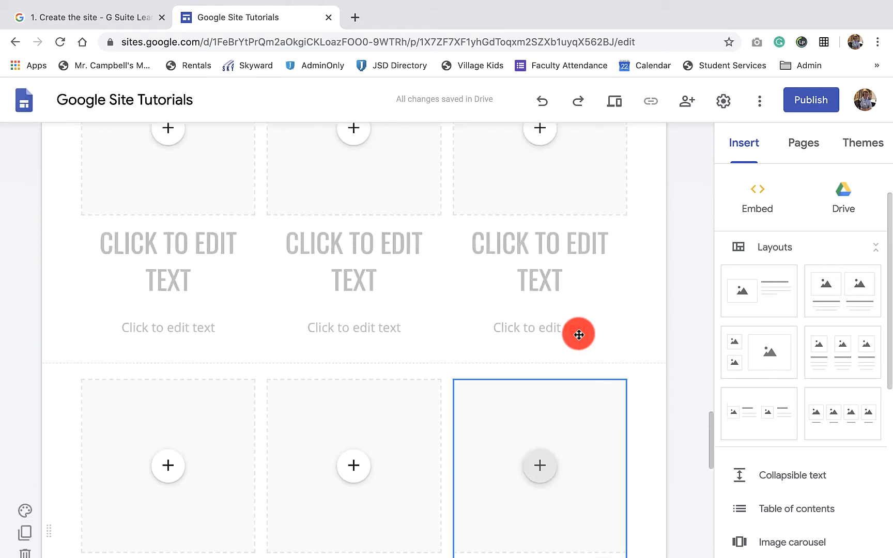
pyautogui.scroll(13, 579, 335)
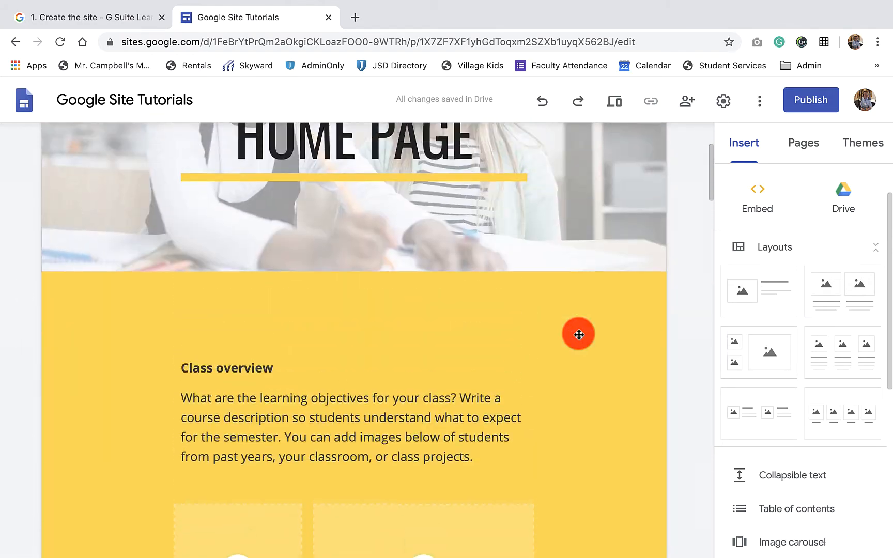
pyautogui.scroll(-10, 578, 334)
pyautogui.scroll(-15, 579, 334)
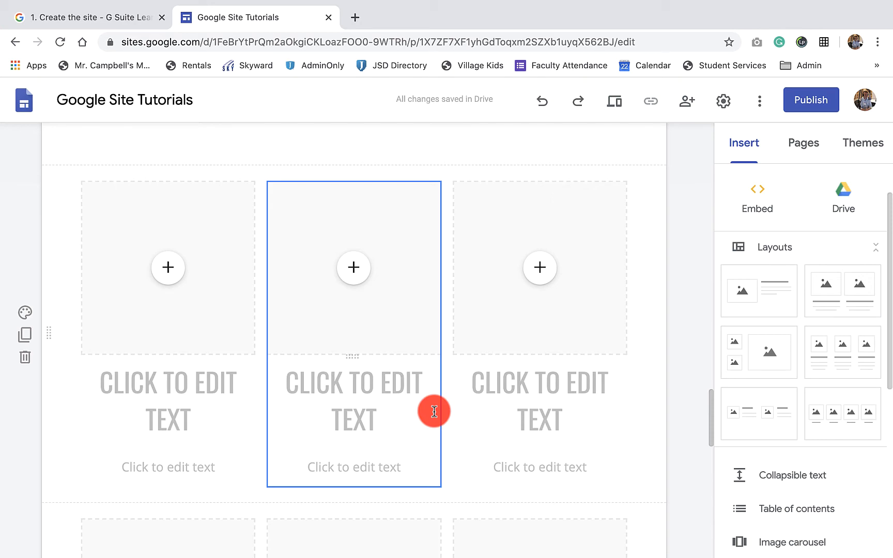
pyautogui.scroll(15, 434, 411)
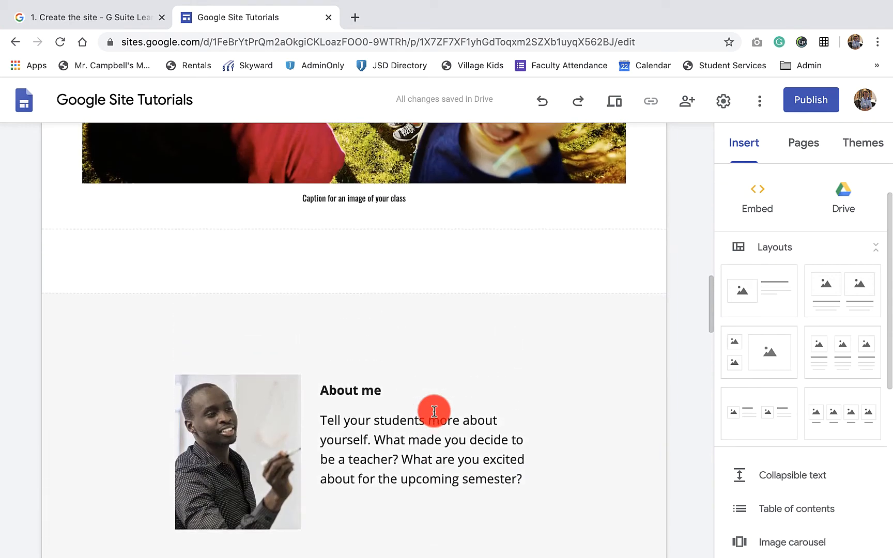
pyautogui.click(774, 351)
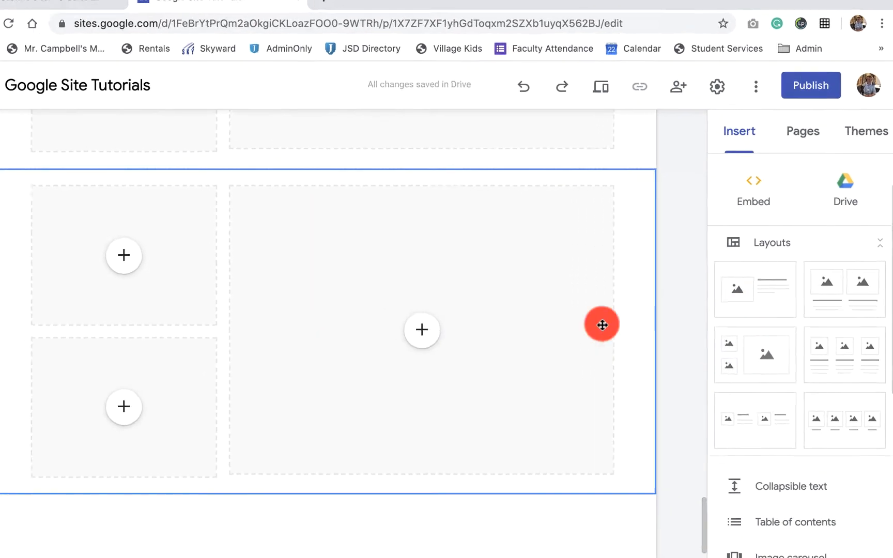
# - Set the background of the last section to the typewriter keys image from the gallery
pyautogui.scroll(5, 568, 327)
pyautogui.press('super+z')
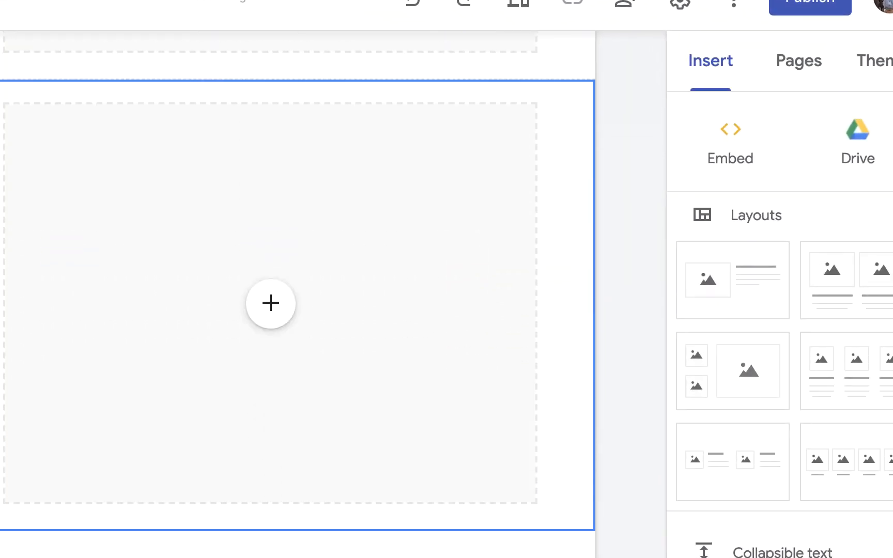
pyautogui.scroll(-1, 298, 294)
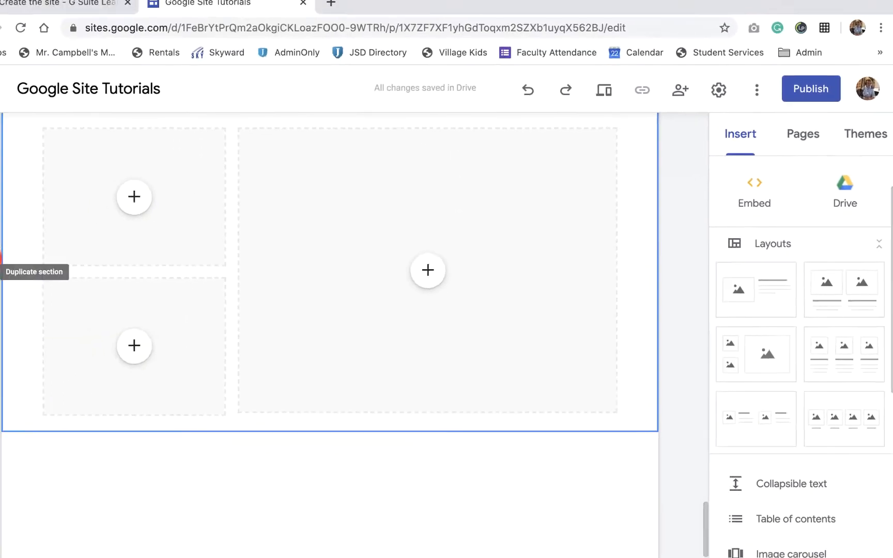
pyautogui.click(25, 254)
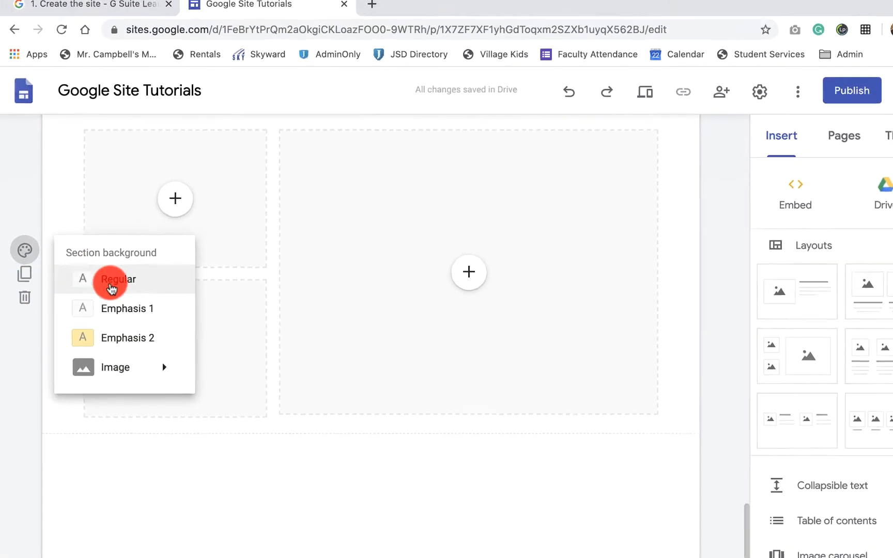
pyautogui.moveTo(184, 411)
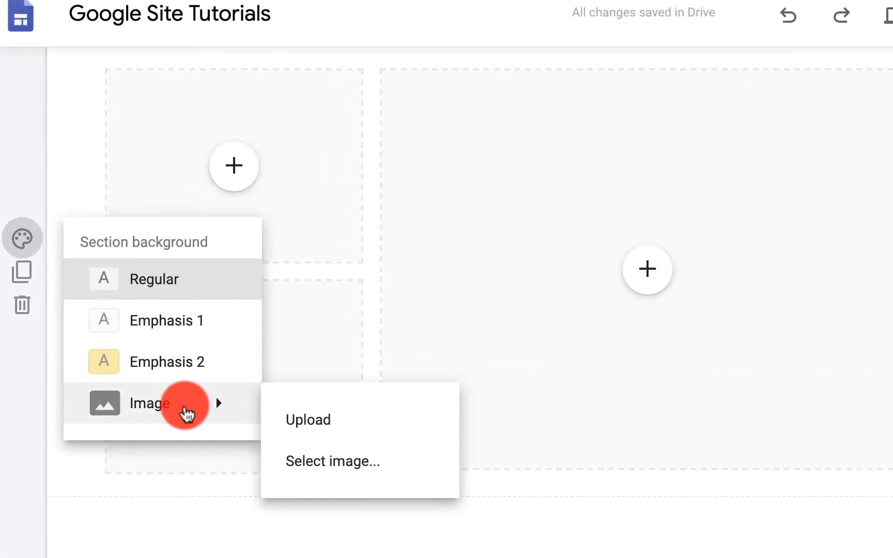
pyautogui.click(308, 461)
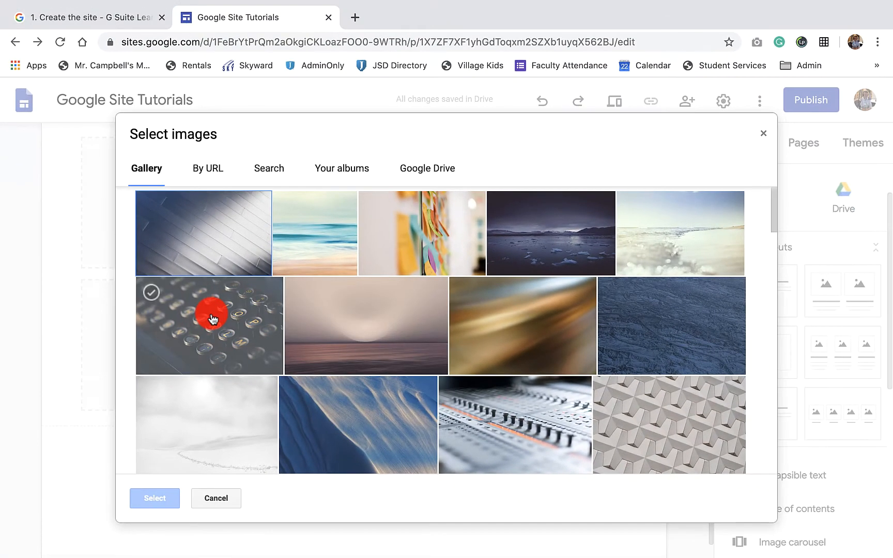
pyautogui.click(212, 319)
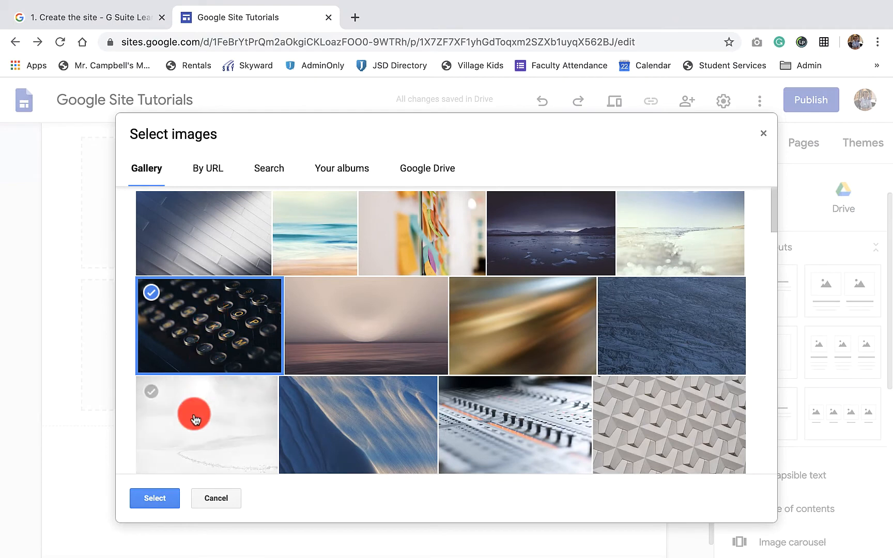
pyautogui.click(158, 489)
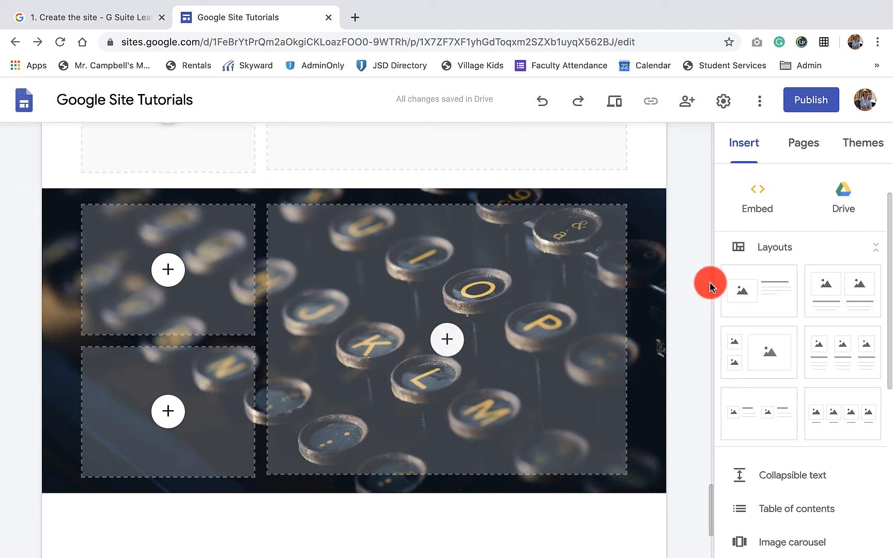
# - Add a section with the layout of one image beside a heading and text below the typewriter section
pyautogui.click(757, 292)
pyautogui.scroll(6, 527, 313)
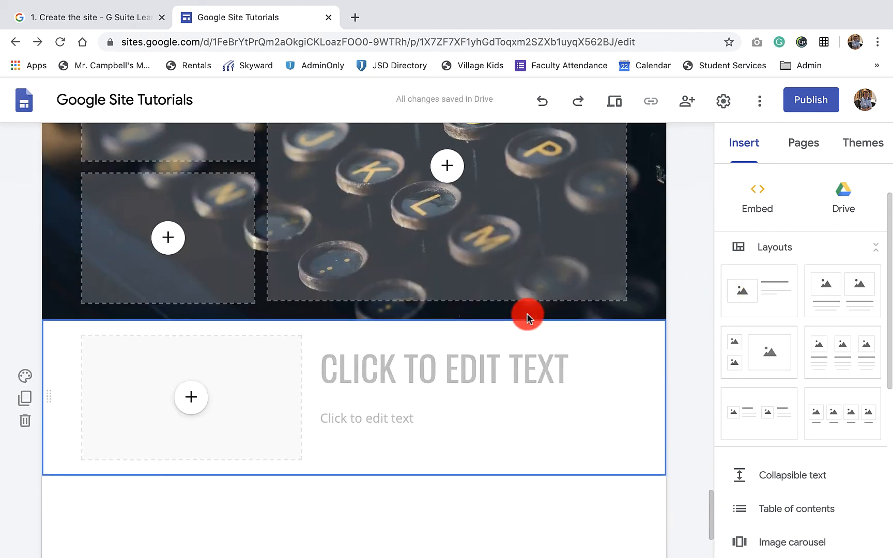
# - Reset the typewriter section's background to Regular, and switch it to Emphasis 1
pyautogui.click(25, 296)
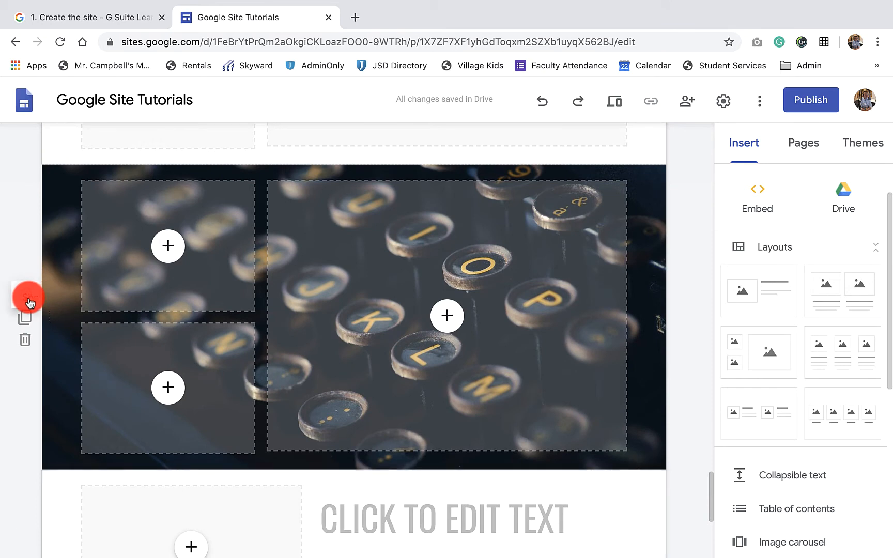
pyautogui.click(89, 329)
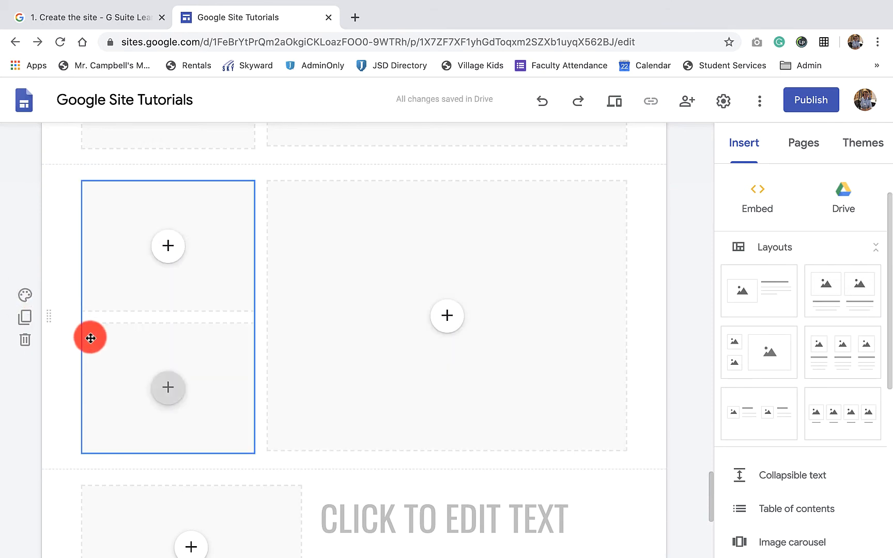
pyautogui.click(26, 297)
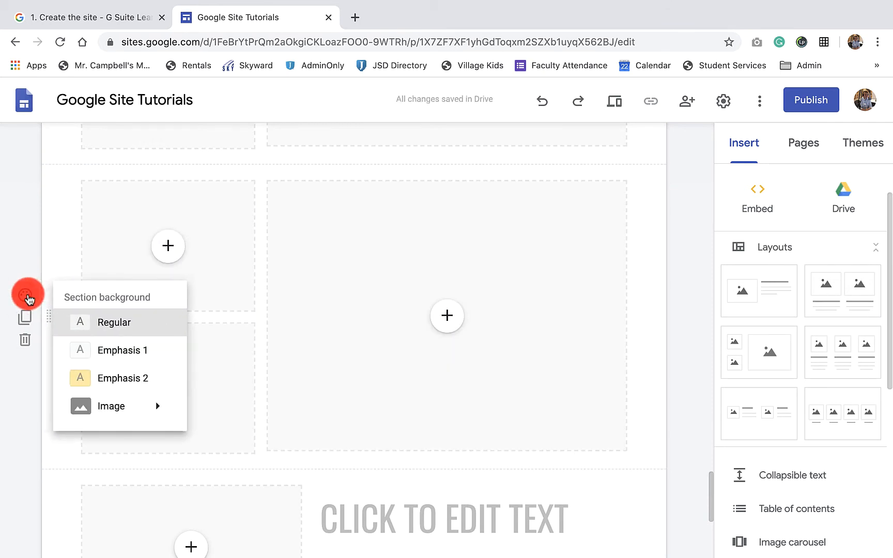
pyautogui.click(111, 351)
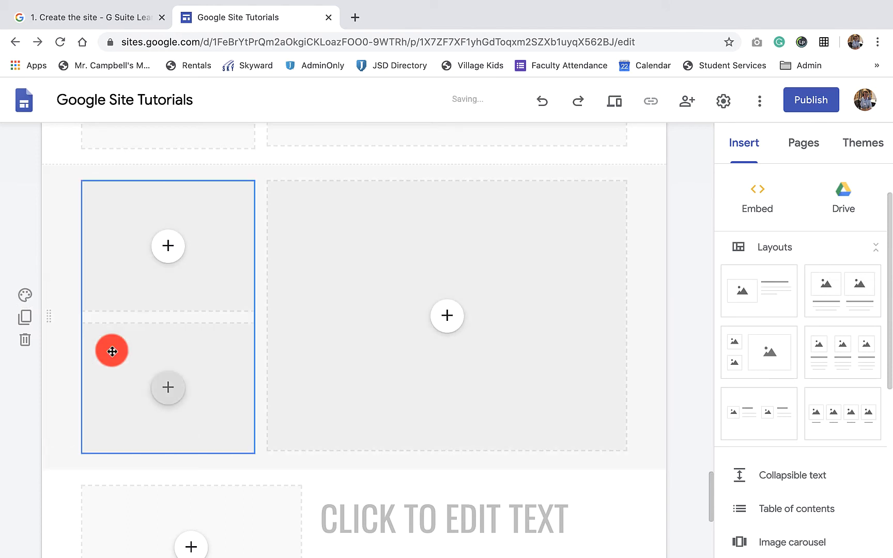
pyautogui.click(25, 296)
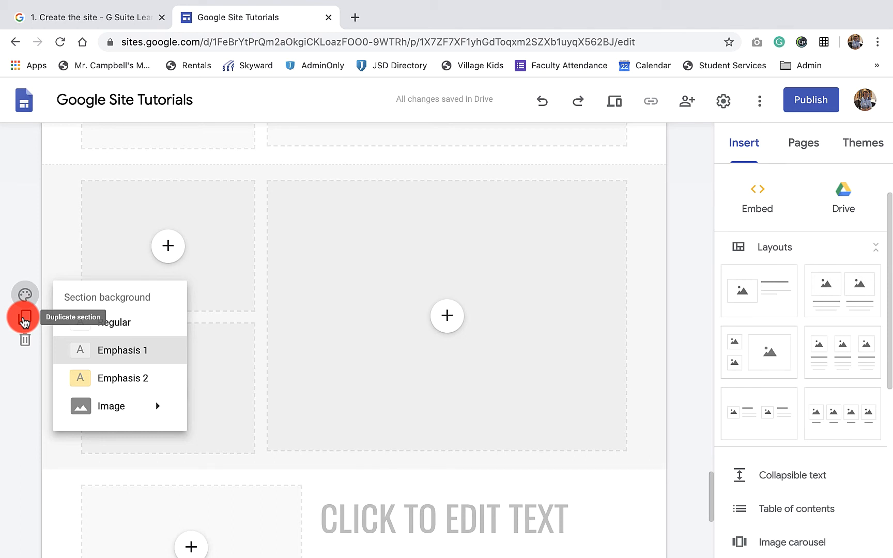
pyautogui.click(25, 341)
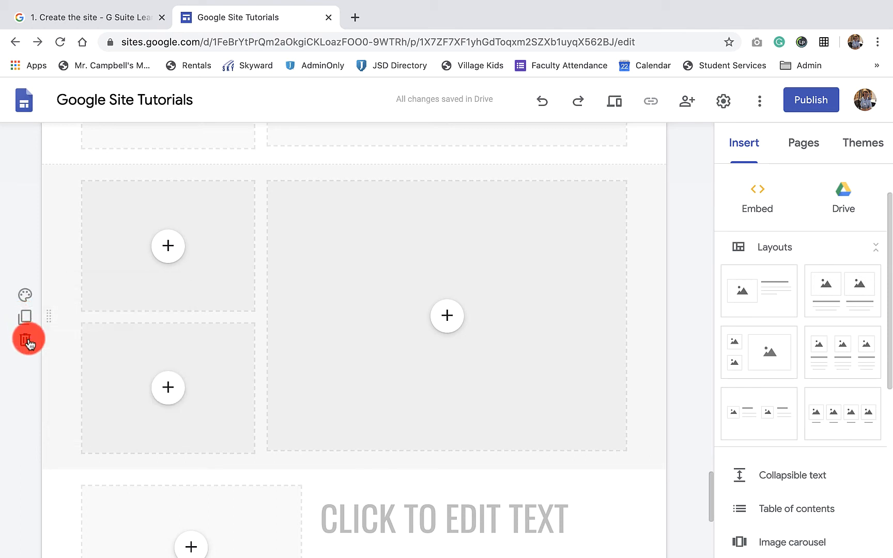
# - Delete both sections with two small and one large image, plus one of the three-image text sections
pyautogui.click(28, 341)
pyautogui.click(24, 297)
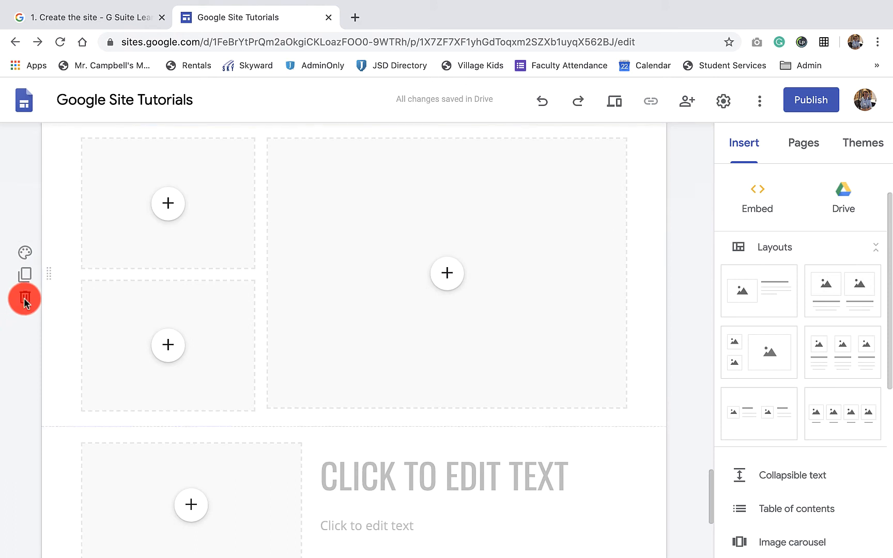
pyautogui.click(24, 361)
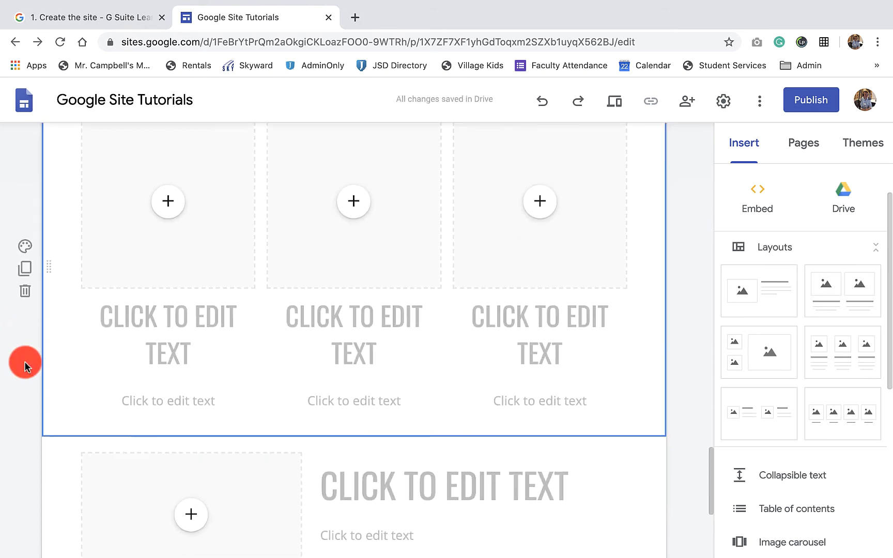
# - Delete the remaining three-image text section, the student and parent links section, the Resources section, and the section with one image beside text
pyautogui.click(24, 295)
pyautogui.click(27, 361)
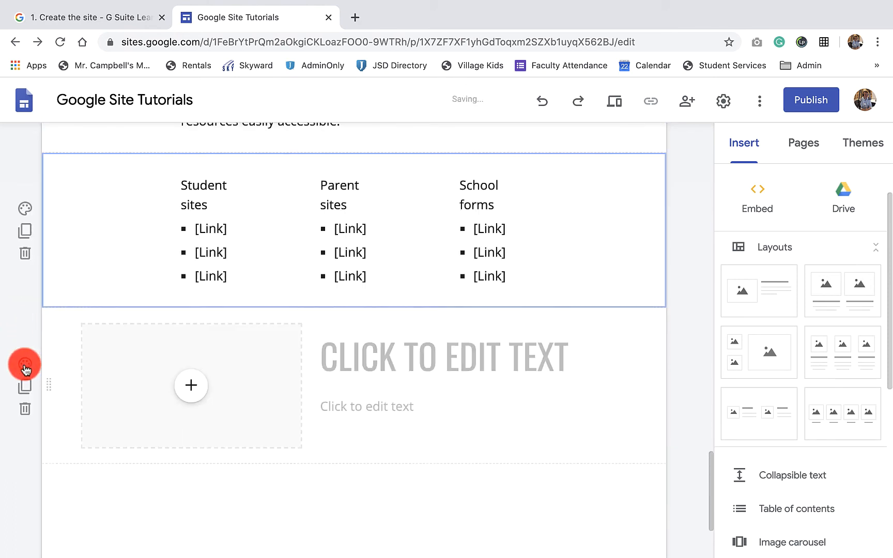
pyautogui.click(24, 249)
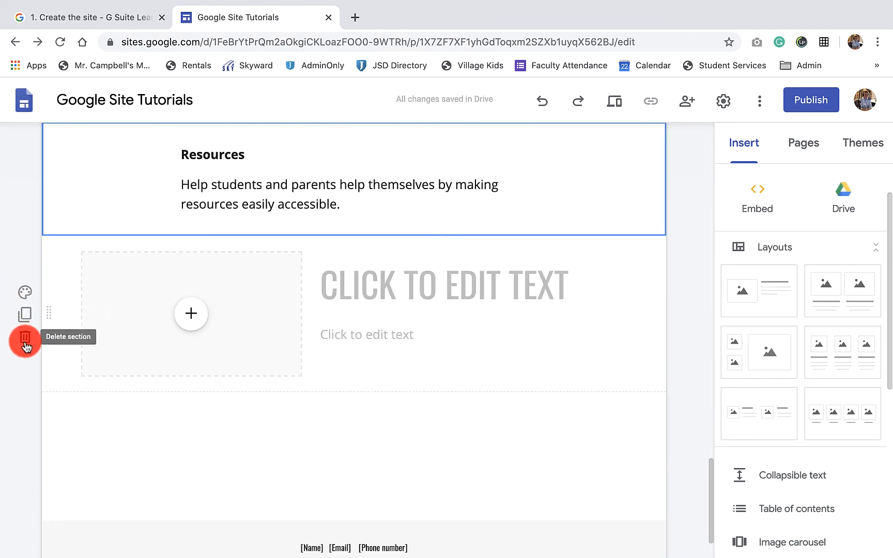
pyautogui.click(24, 337)
pyautogui.click(27, 290)
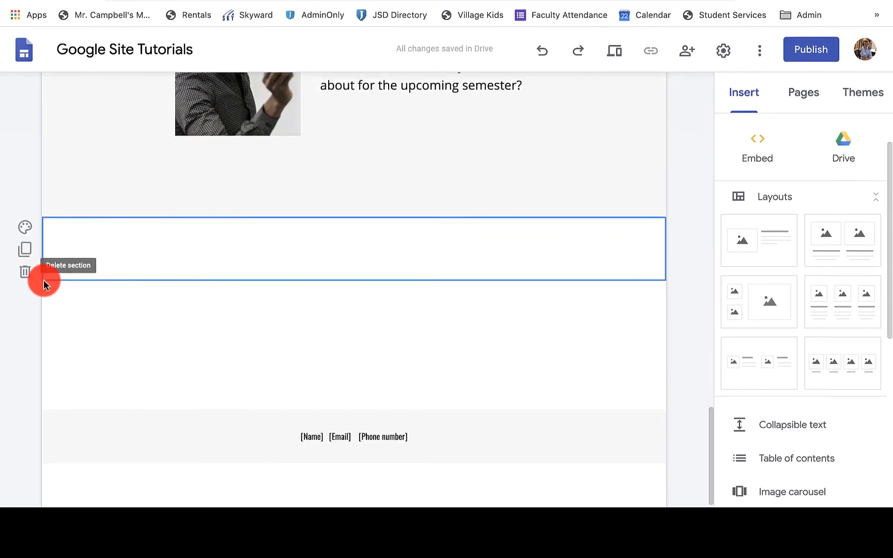
# - Delete the empty sections, the About me section, and the class photo section with its caption
pyautogui.click(24, 237)
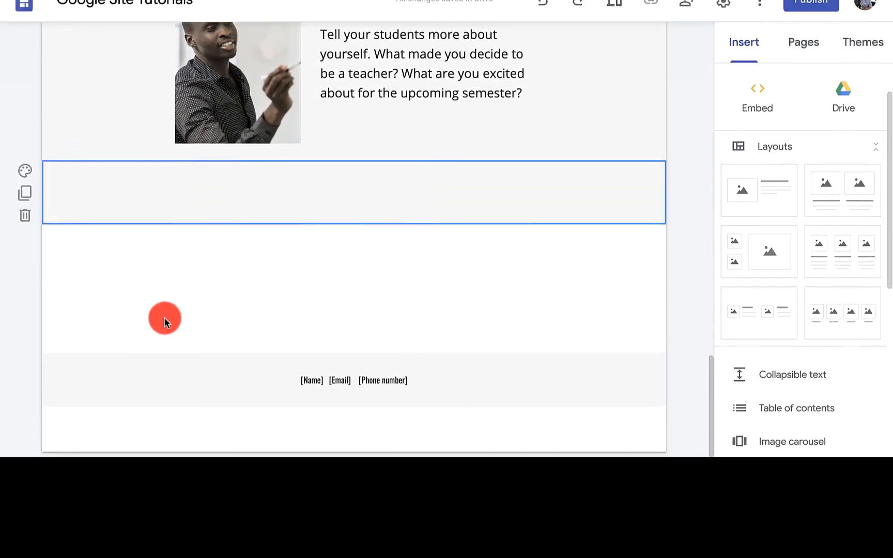
pyautogui.click(19, 267)
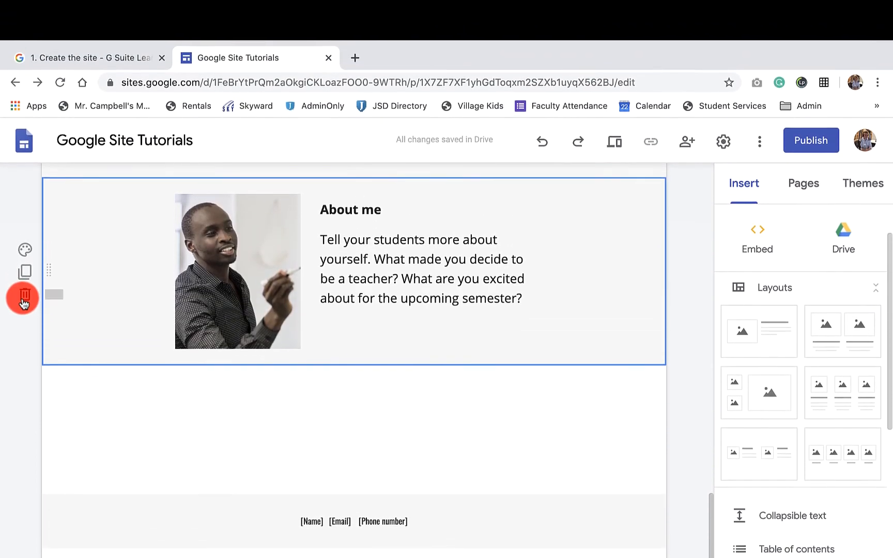
pyautogui.click(23, 294)
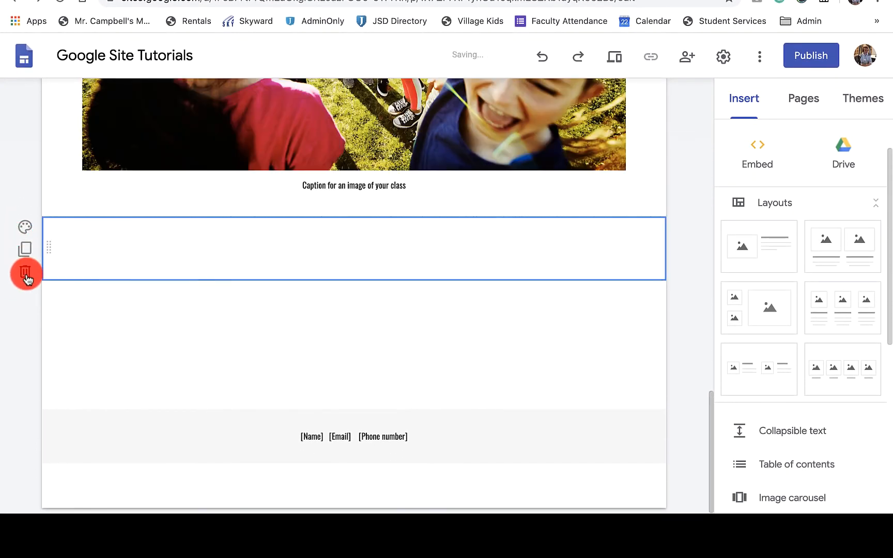
pyautogui.click(24, 326)
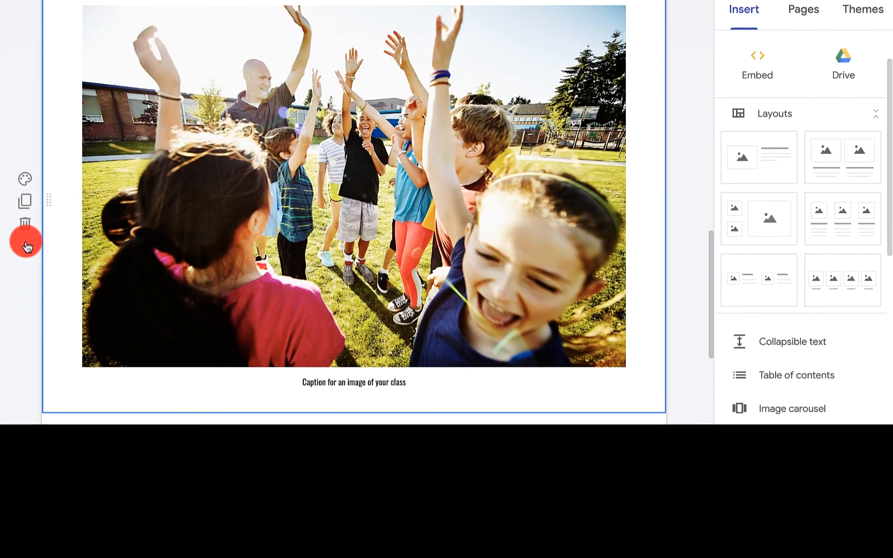
pyautogui.click(25, 223)
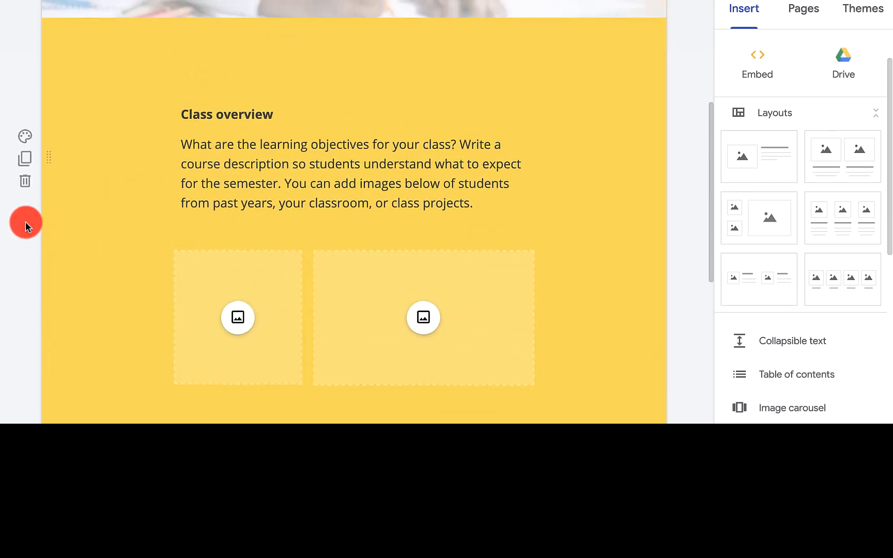
# - Review the background options of the Class overview section
pyautogui.scroll(4, 26, 221)
pyautogui.scroll(-5, 470, 241)
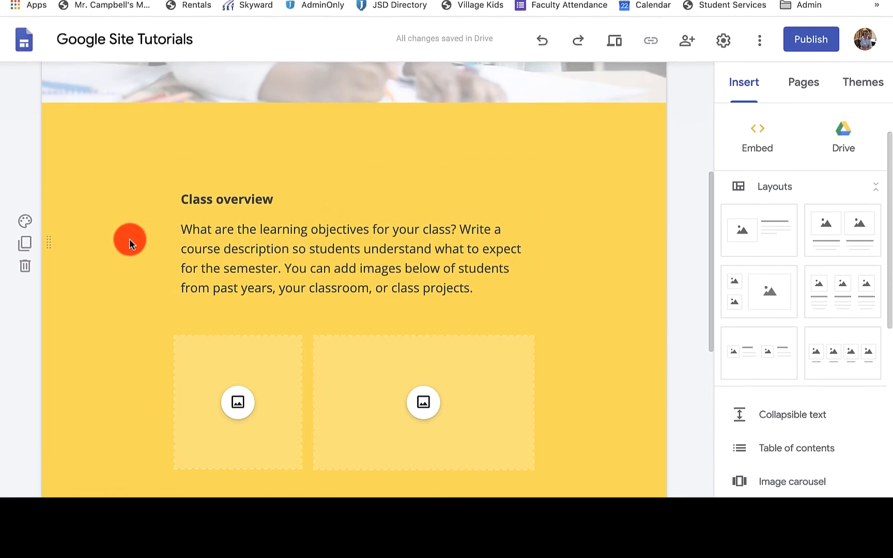
pyautogui.click(38, 239)
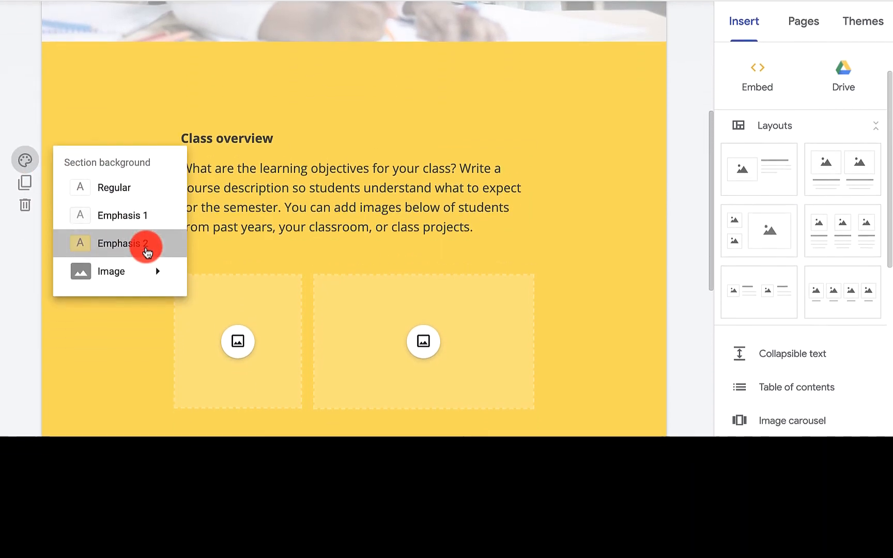
pyautogui.click(148, 252)
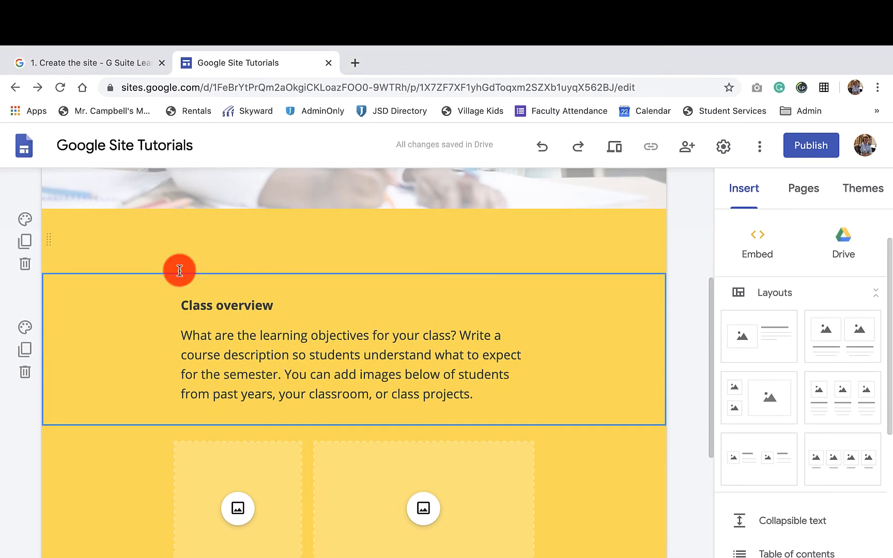
# - Move the wide image placeholder beside the Class overview text, and move the small placeholder to the left edge of its section
pyautogui.click(246, 238)
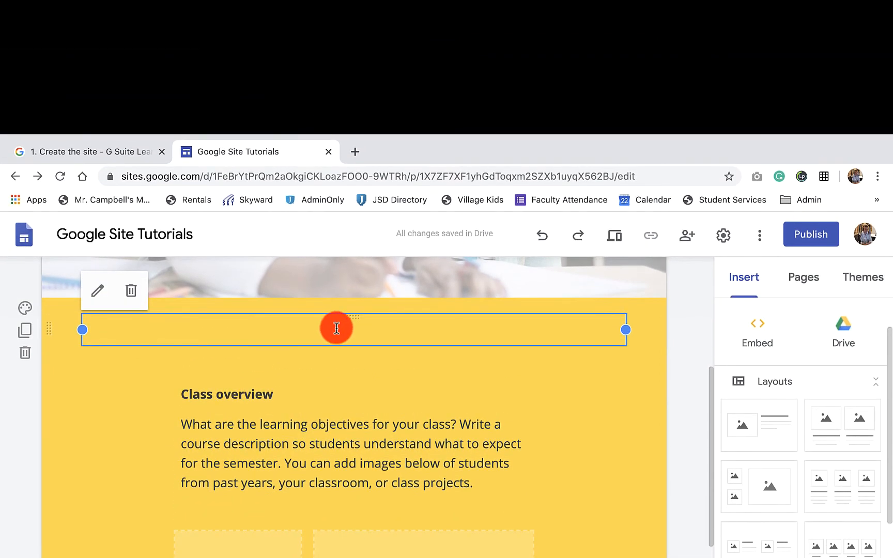
pyautogui.click(339, 240)
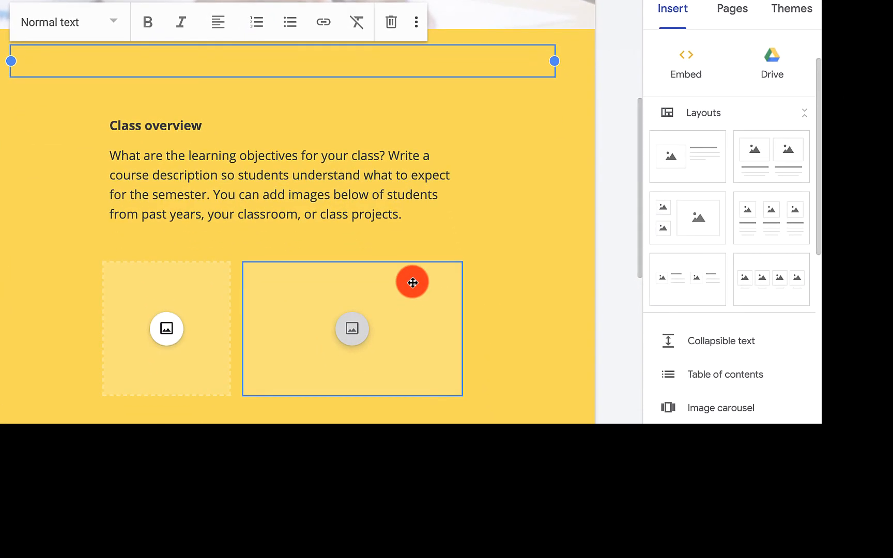
pyautogui.moveTo(484, 552); pyautogui.dragTo(506, 536)
pyautogui.moveTo(435, 267); pyautogui.dragTo(43, 167)
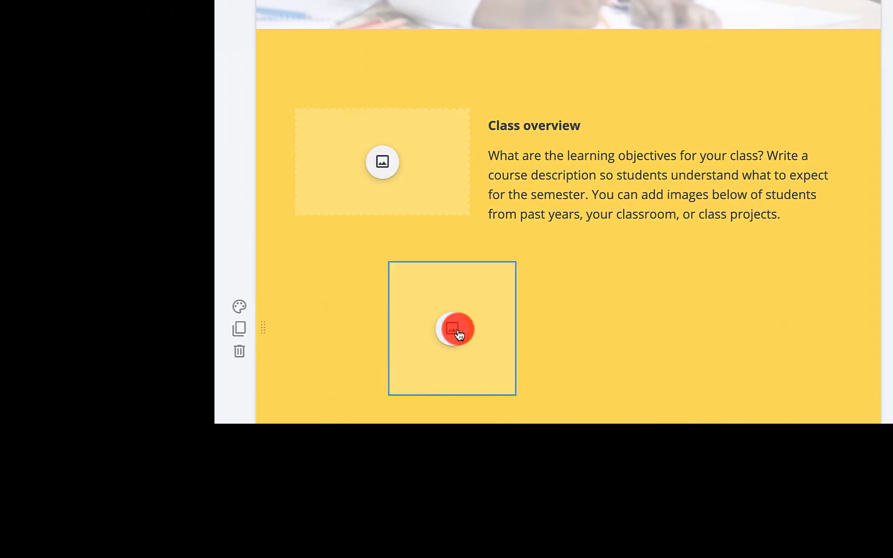
pyautogui.moveTo(490, 288); pyautogui.dragTo(365, 272)
pyautogui.click(536, 199)
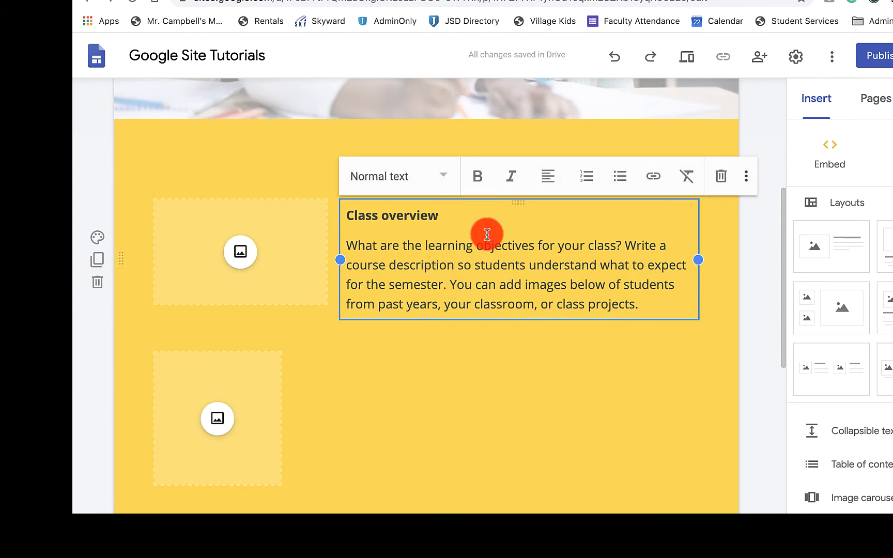
# - Move the wide placeholder back below the Class overview text, enlarge the small placeholder, and place the two side by side under the text
pyautogui.click(454, 372)
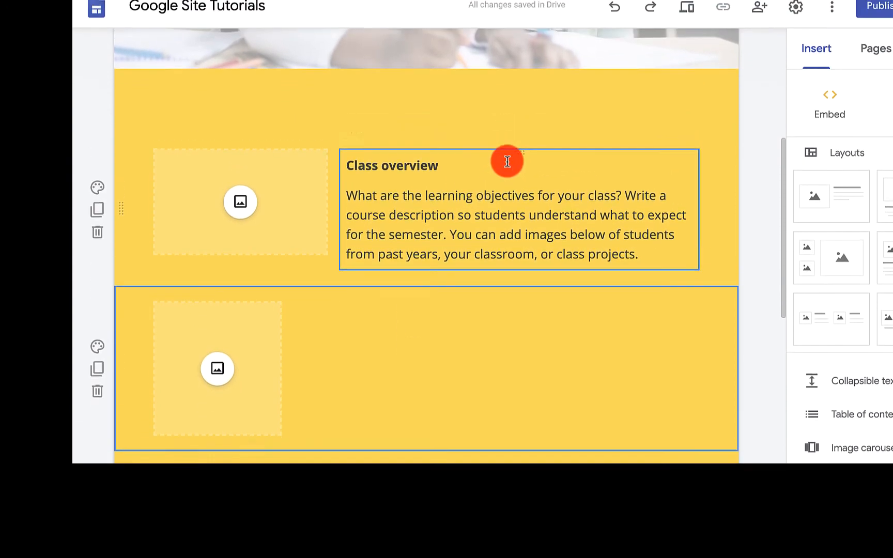
pyautogui.moveTo(506, 213); pyautogui.dragTo(504, 254)
pyautogui.moveTo(504, 334); pyautogui.dragTo(496, 422)
pyautogui.moveTo(257, 302); pyautogui.dragTo(273, 308)
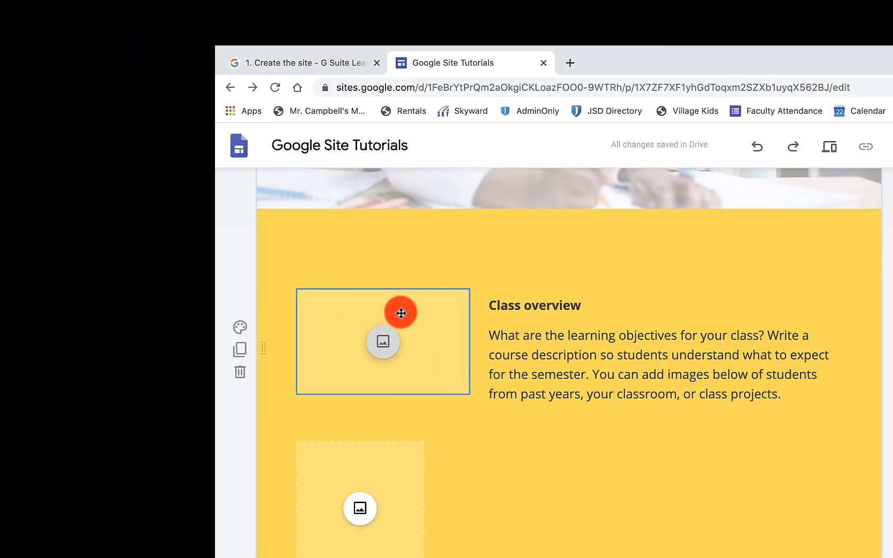
pyautogui.moveTo(417, 318); pyautogui.dragTo(512, 382)
pyautogui.moveTo(566, 416); pyautogui.dragTo(764, 455)
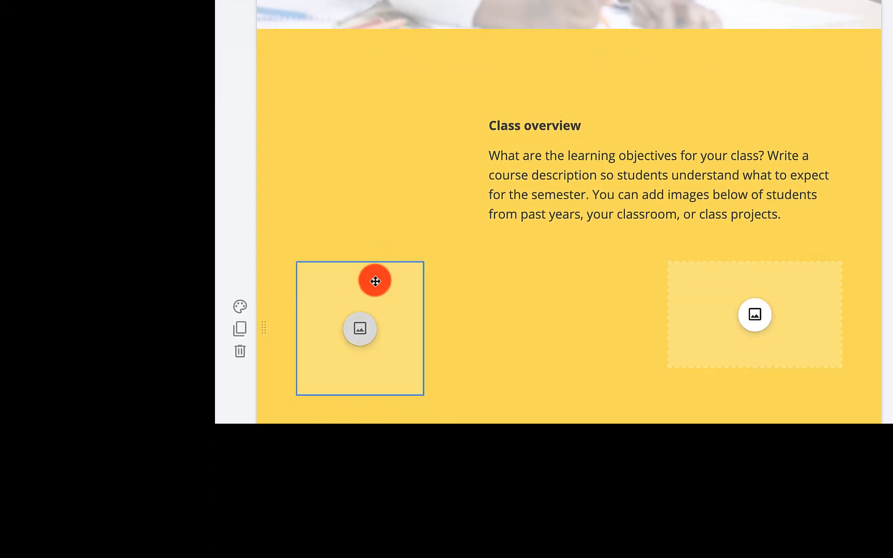
pyautogui.moveTo(375, 280); pyautogui.dragTo(548, 277)
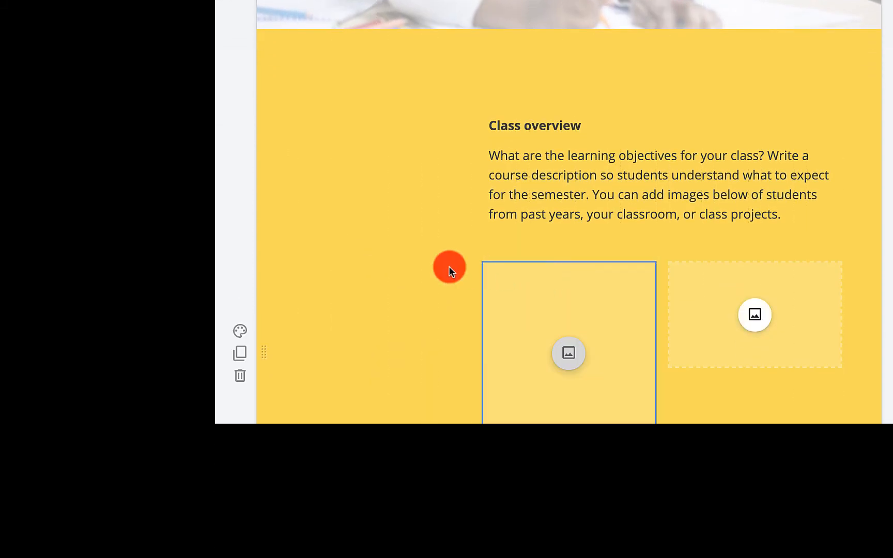
# - Move the Class overview text box to the left edge of its section by its handle, and return it to the right side
pyautogui.scroll(-3, 448, 268)
pyautogui.scroll(2, 448, 268)
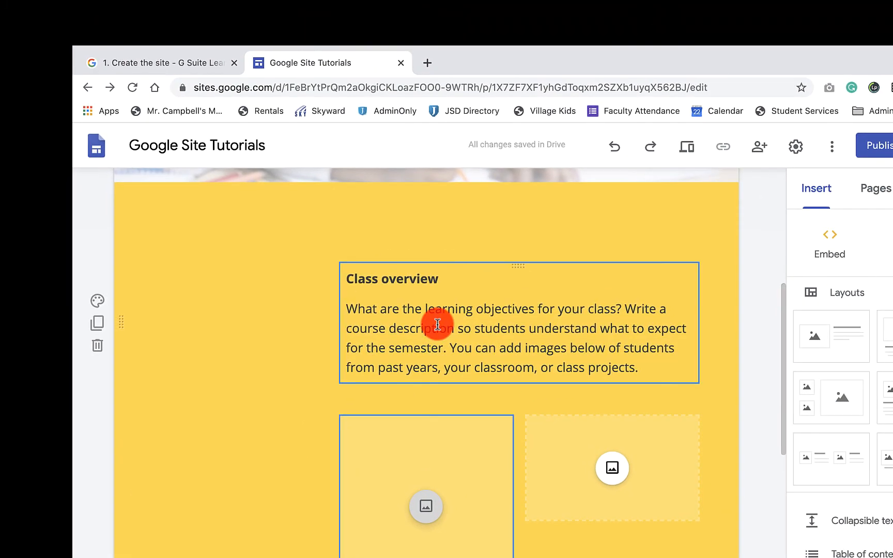
pyautogui.moveTo(479, 272); pyautogui.dragTo(201, 261)
pyautogui.click(335, 268)
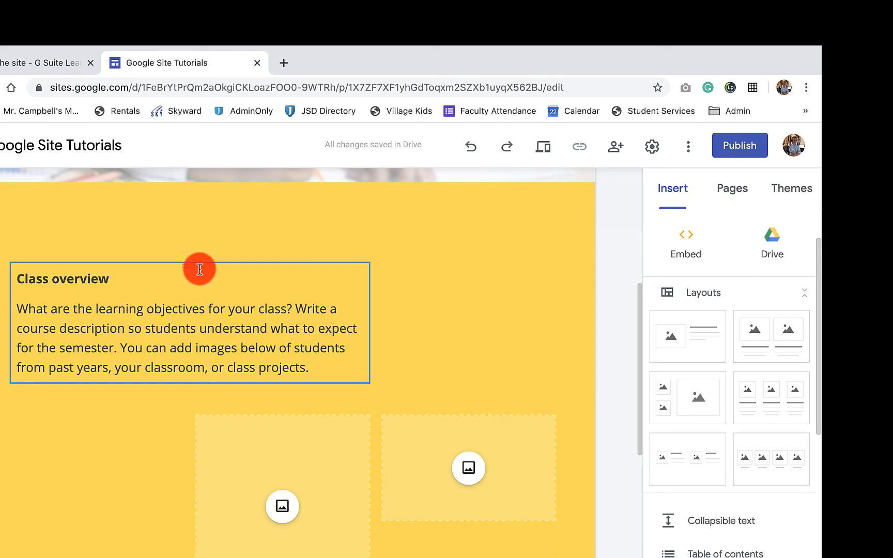
pyautogui.scroll(5, 200, 269)
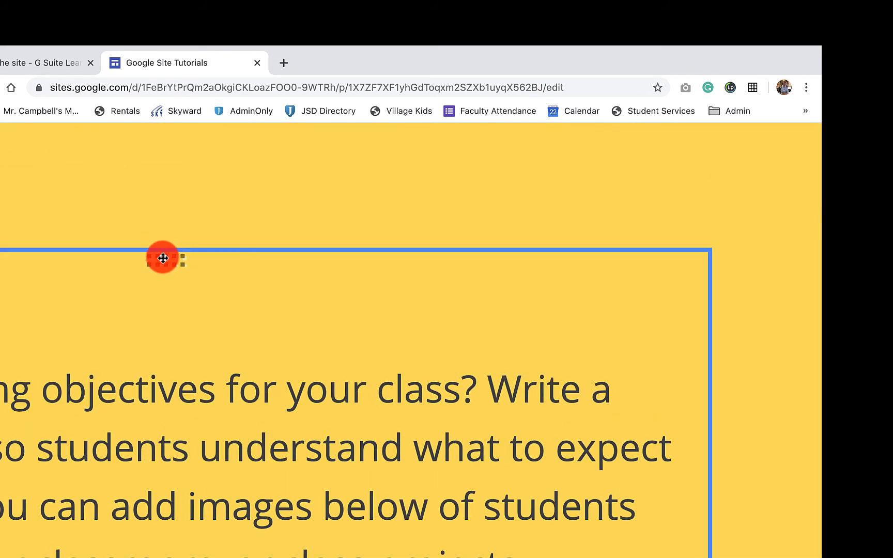
pyautogui.scroll(-5, 148, 354)
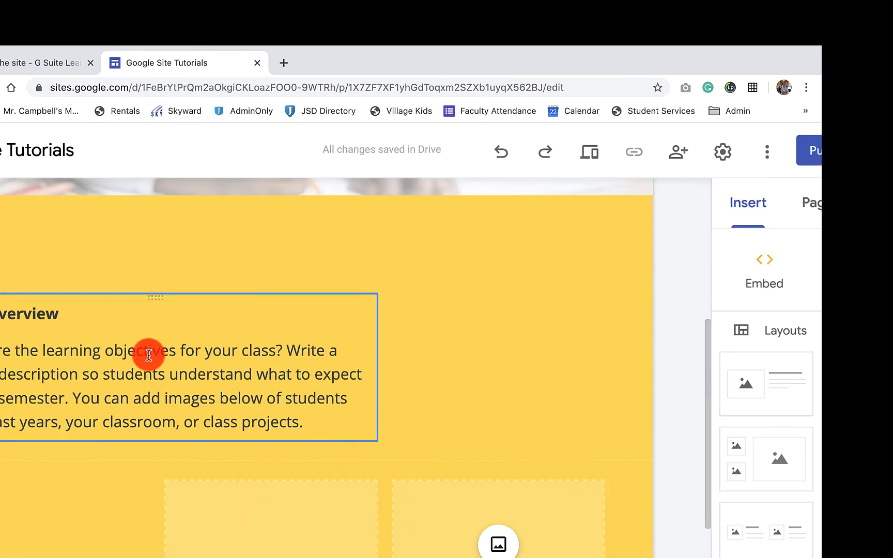
pyautogui.scroll(-2, 148, 355)
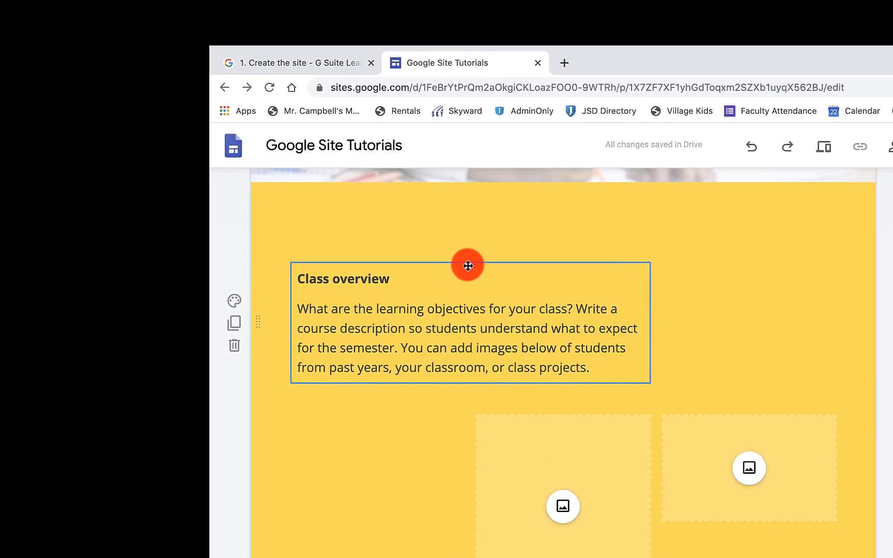
pyautogui.moveTo(467, 266); pyautogui.dragTo(685, 268)
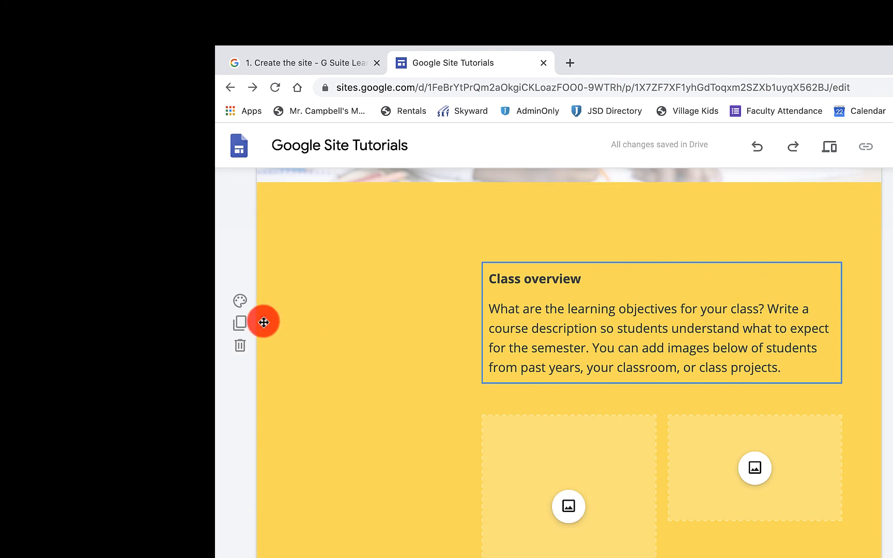
# - Move the whole Class overview section below the image placeholder section, and return it above the placeholders
pyautogui.moveTo(274, 321); pyautogui.dragTo(285, 525)
pyautogui.scroll(-1, 303, 435)
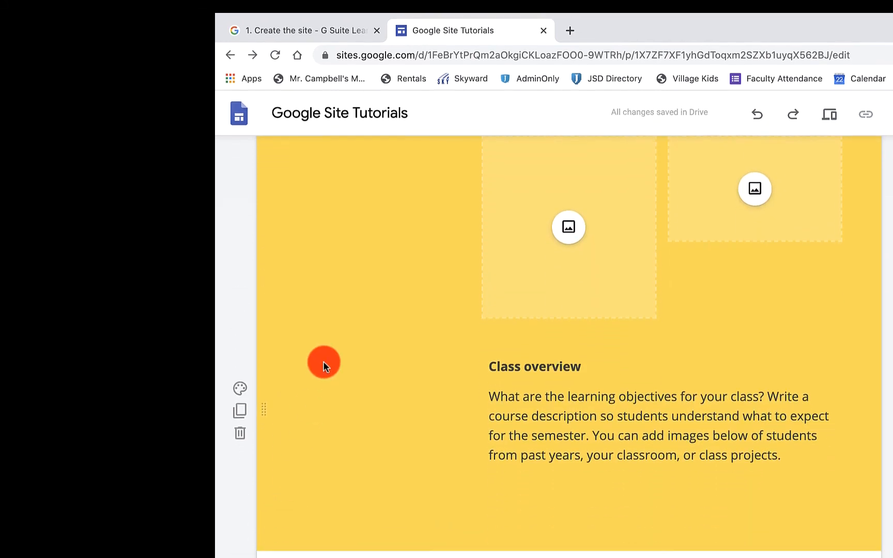
pyautogui.moveTo(264, 441); pyautogui.dragTo(278, 336)
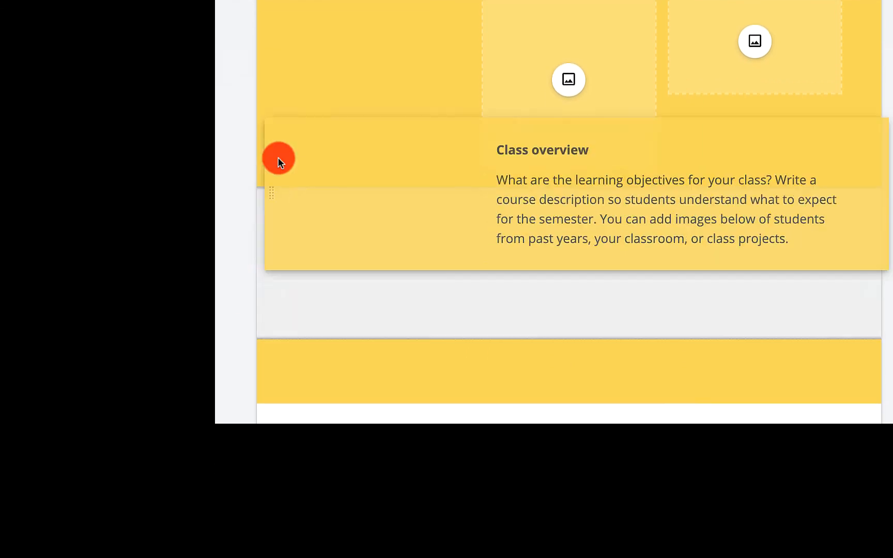
pyautogui.moveTo(279, 157); pyautogui.dragTo(277, 53)
pyautogui.scroll(3, 389, 231)
pyautogui.scroll(4, 389, 232)
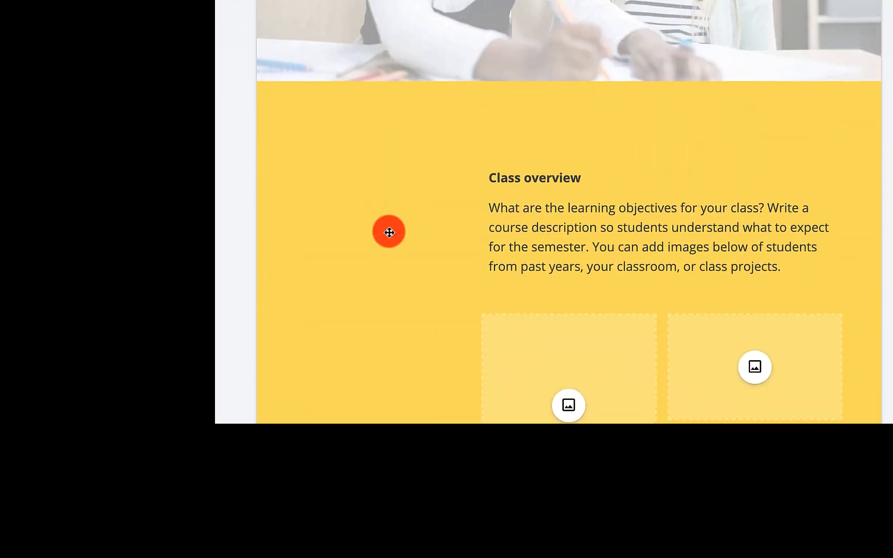